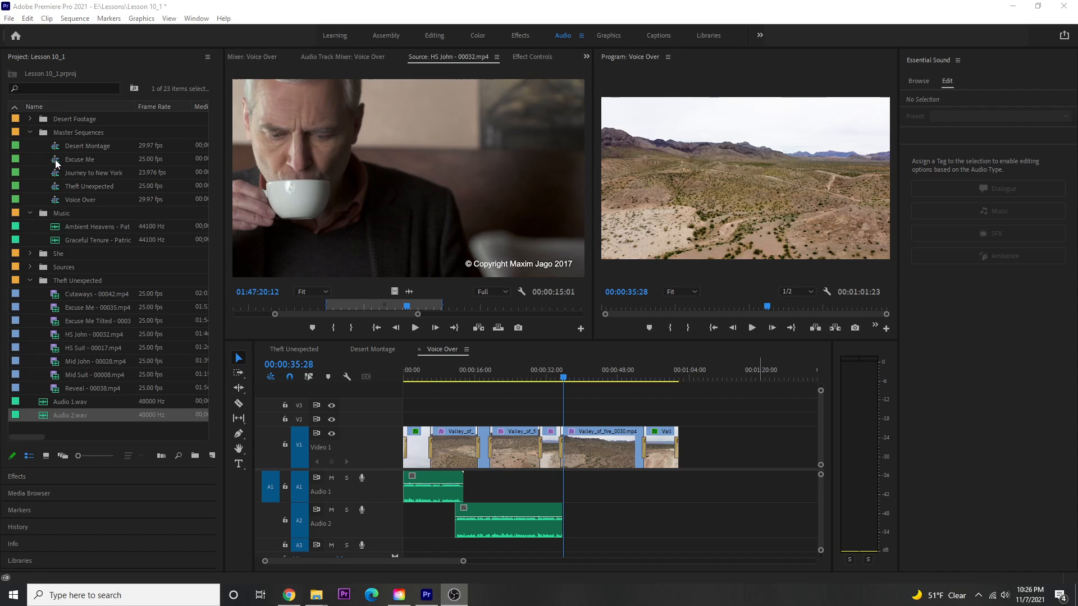
- Open the Excuse Me master sequence so both of its clips fit in the timeline view
double_click(56, 162)
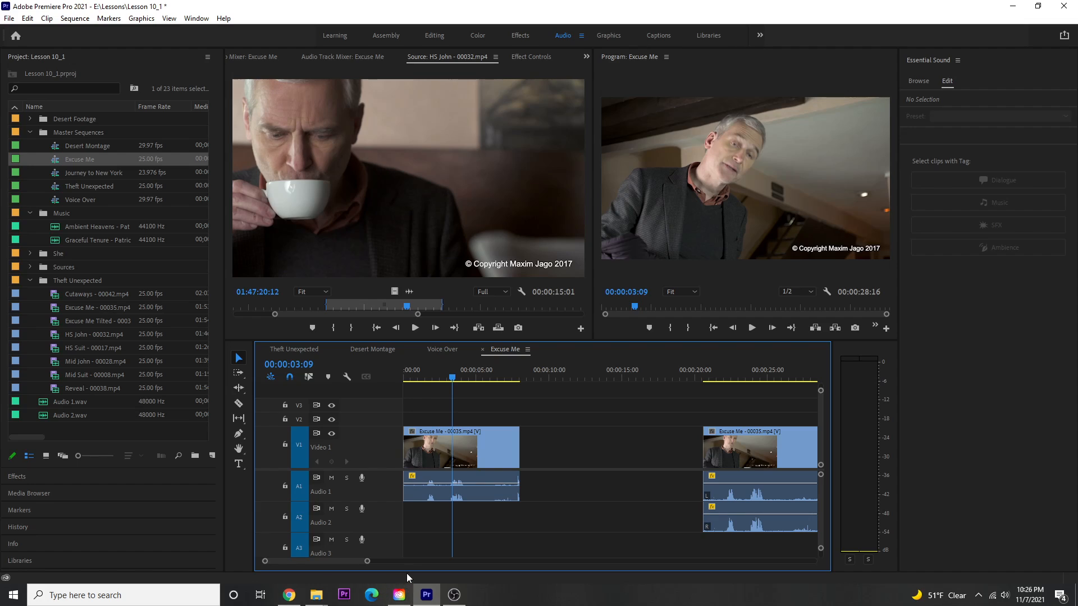
drag(368, 562, 382, 562)
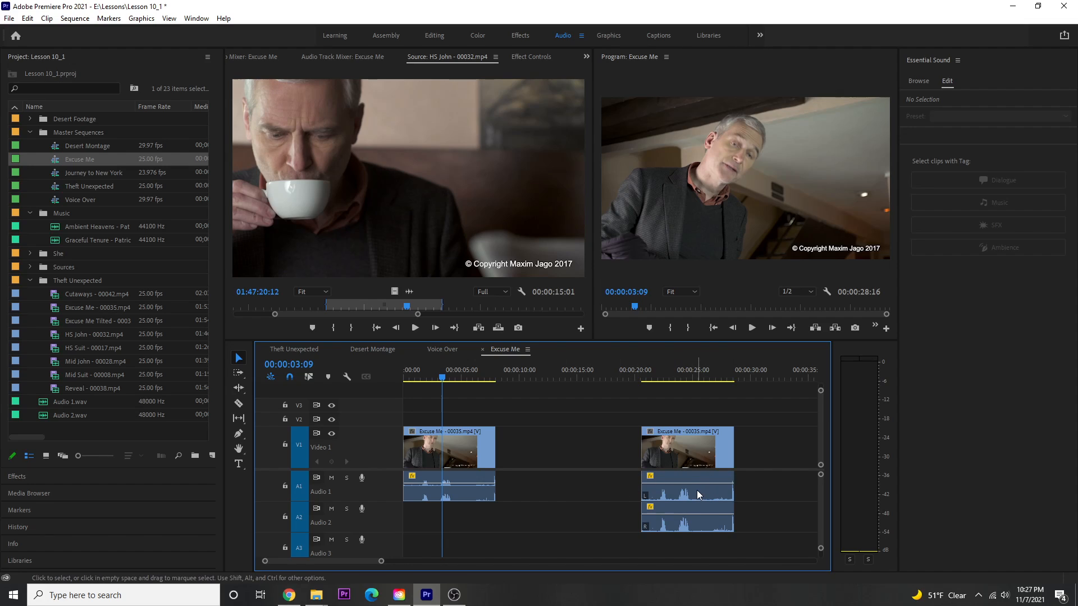
mouse_move(697, 492)
- Display the first clip's audio effect settings with the Volume level and Channel Volume parameters expanded
click(247, 59)
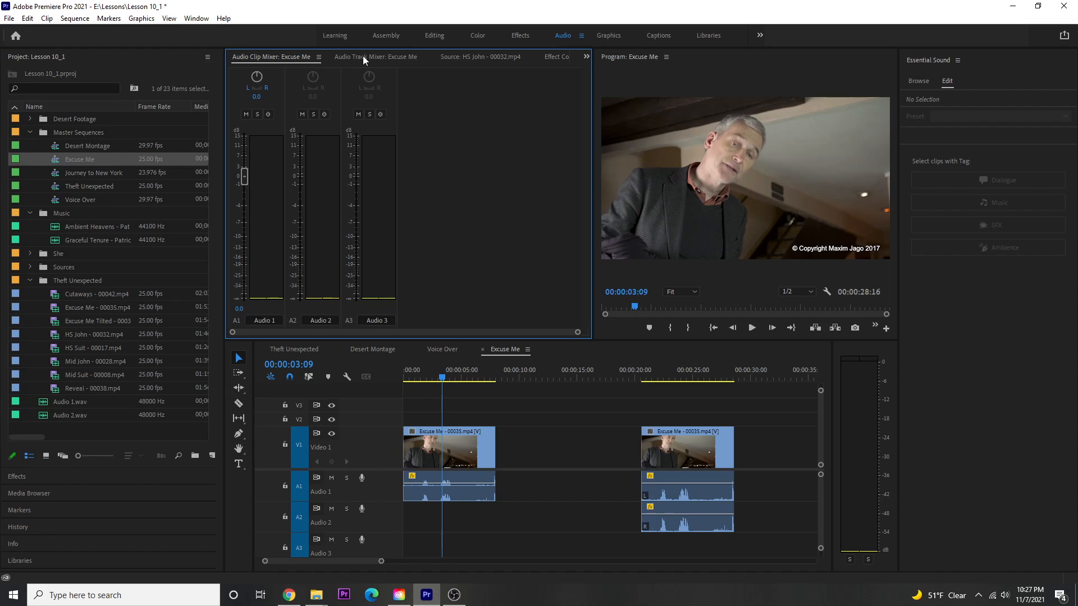
click(560, 58)
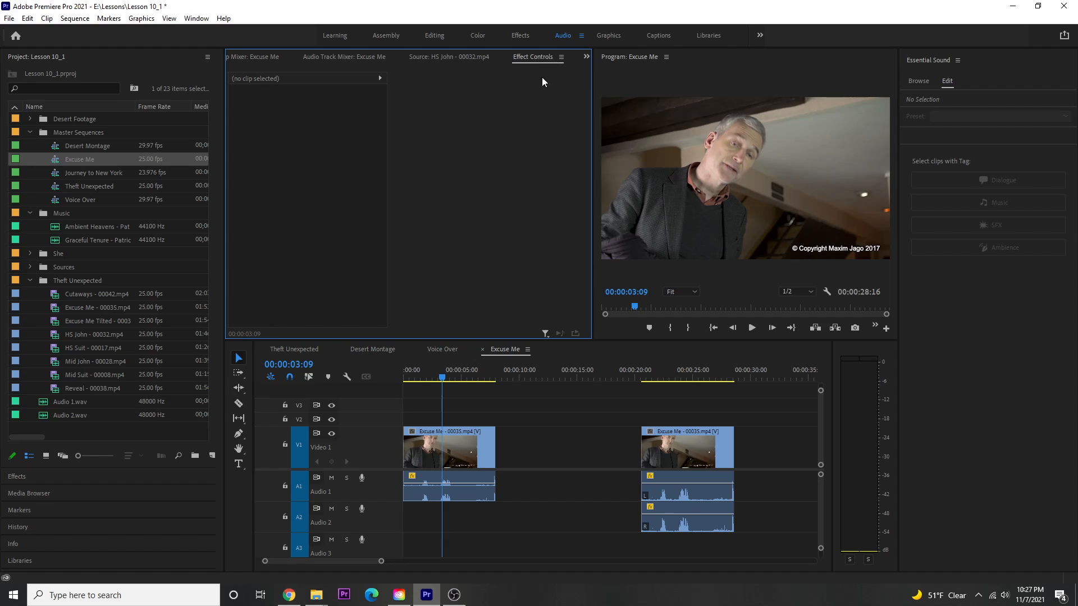
click(469, 491)
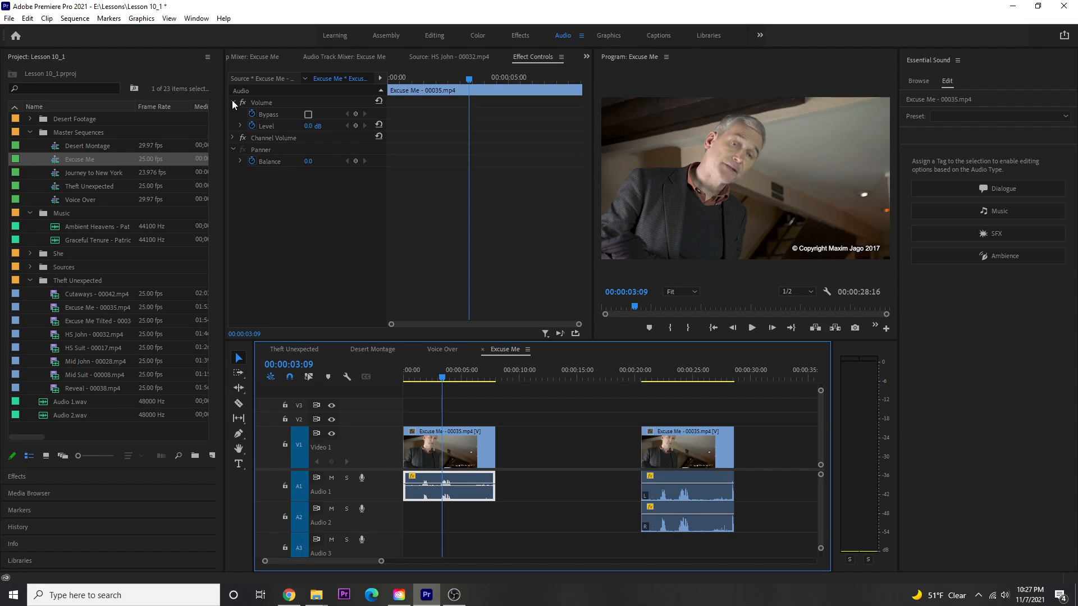
click(240, 126)
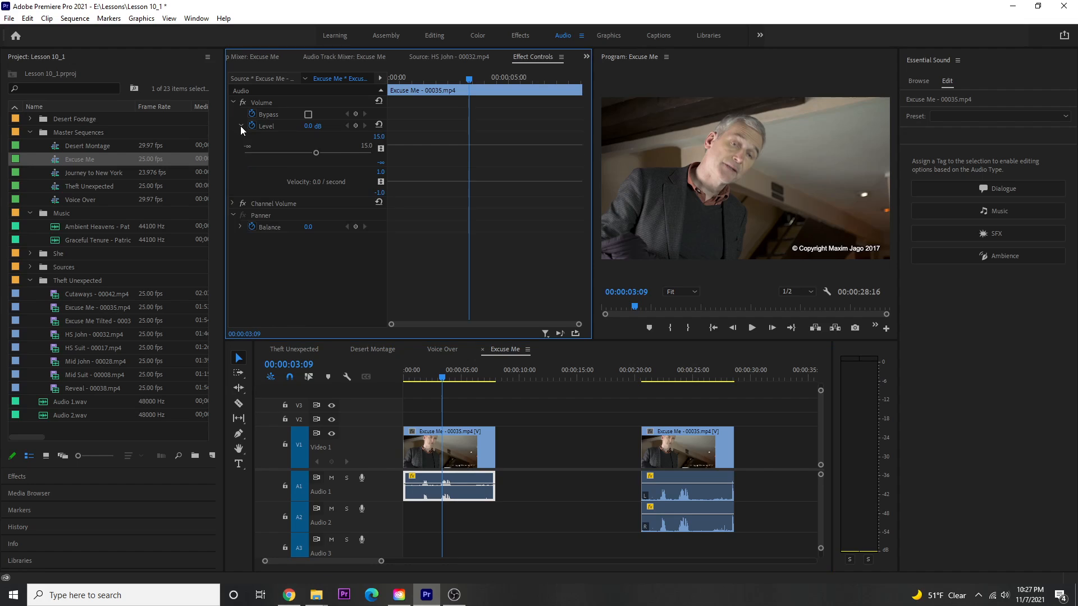
click(234, 203)
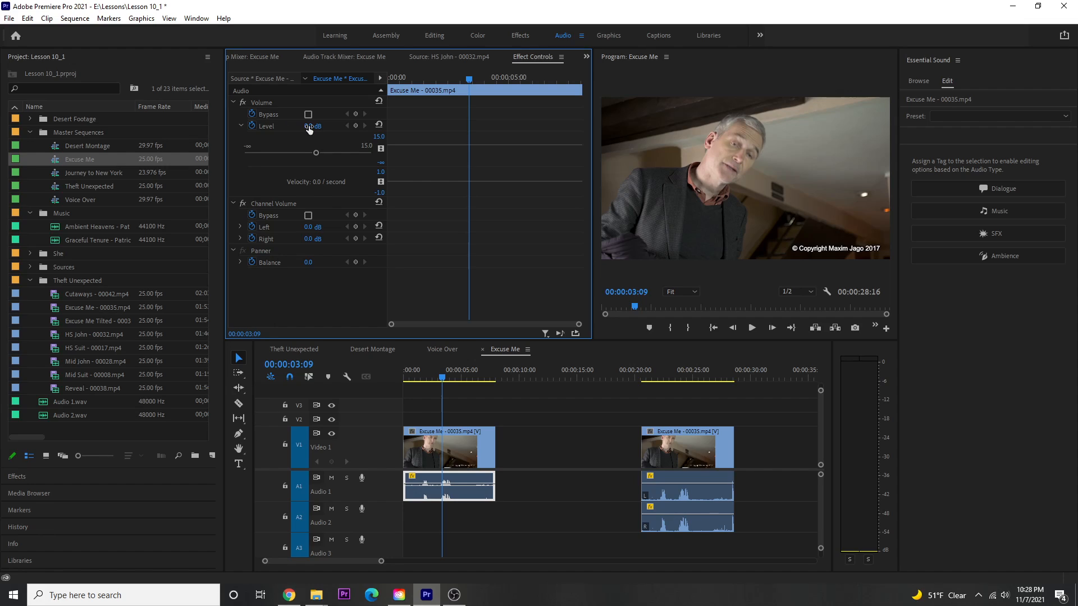
- Set the first clip's volume level to -25 dB with a keyframe at 00:00:03:09
drag(308, 128, 237, 129)
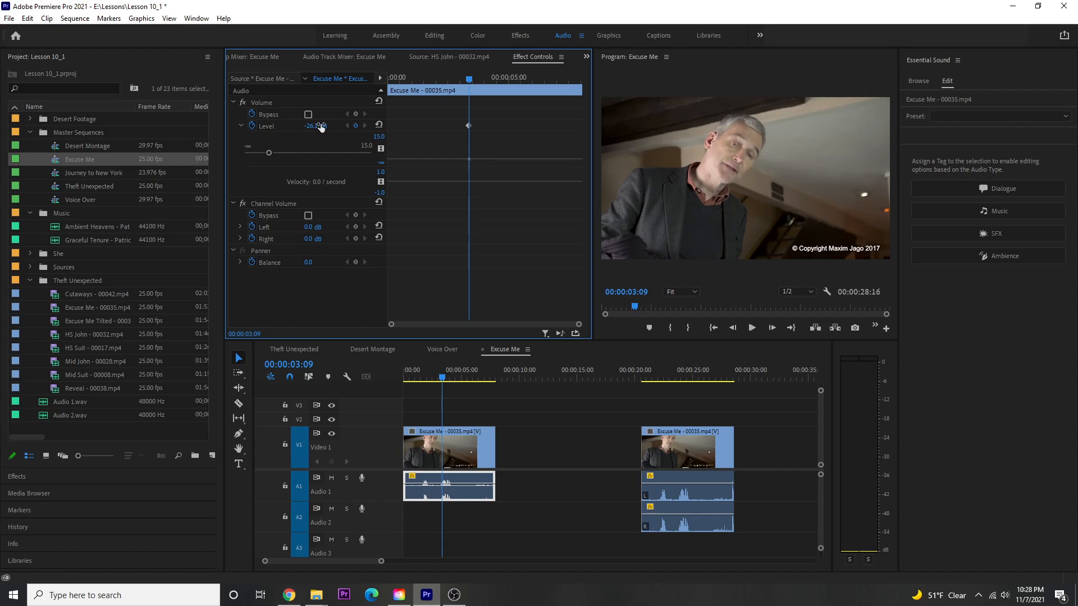
click(309, 127)
text(-25)
key(Return)
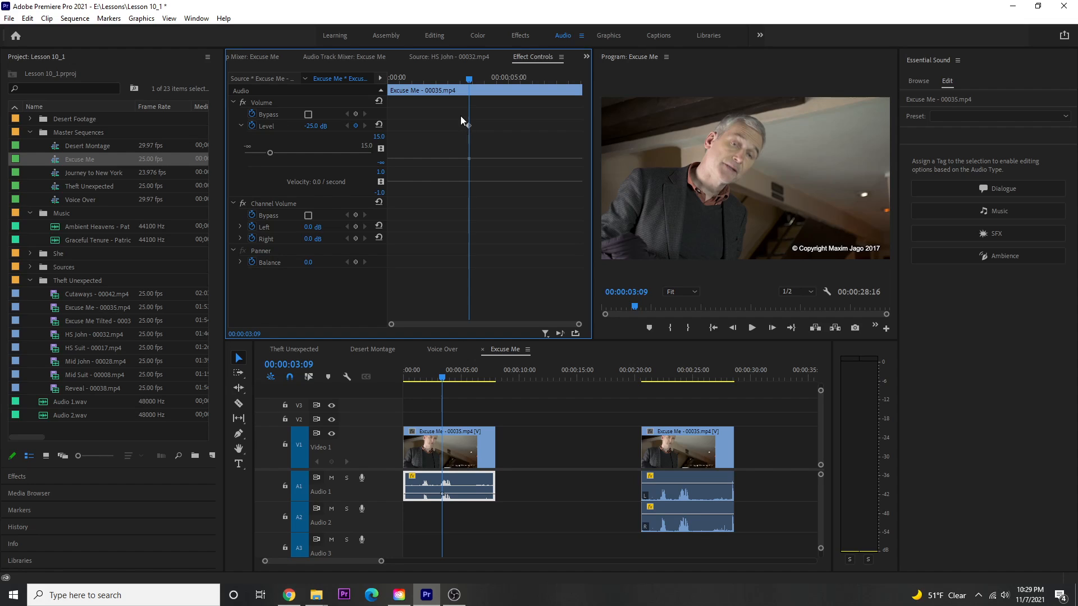
- Place the playhead at 00:00:04:00 and turn off Level keyframing for the first clip, deleting its existing keyframes
click(487, 76)
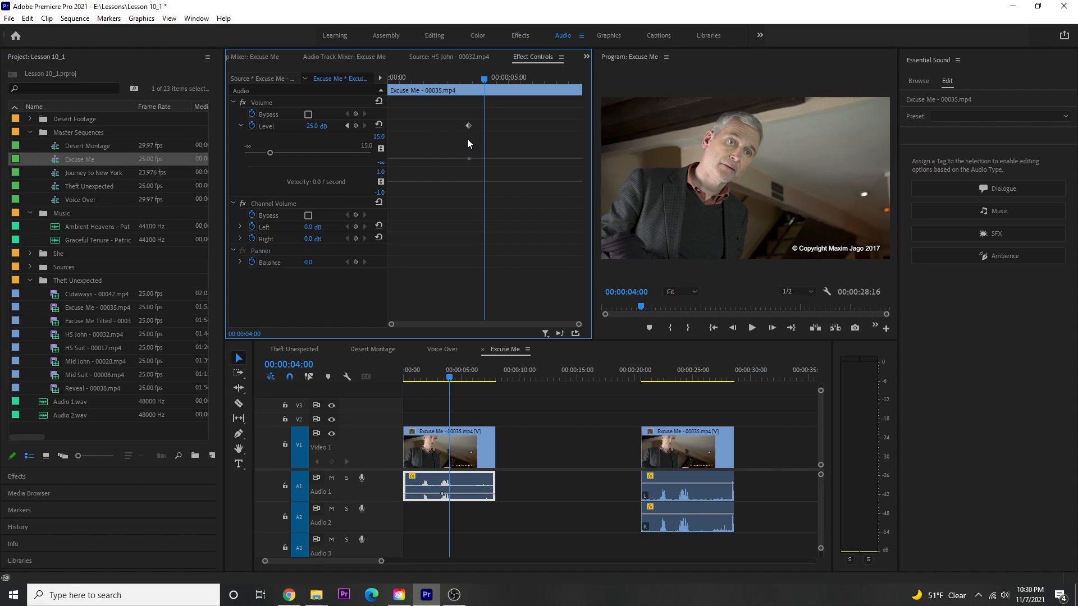
click(251, 124)
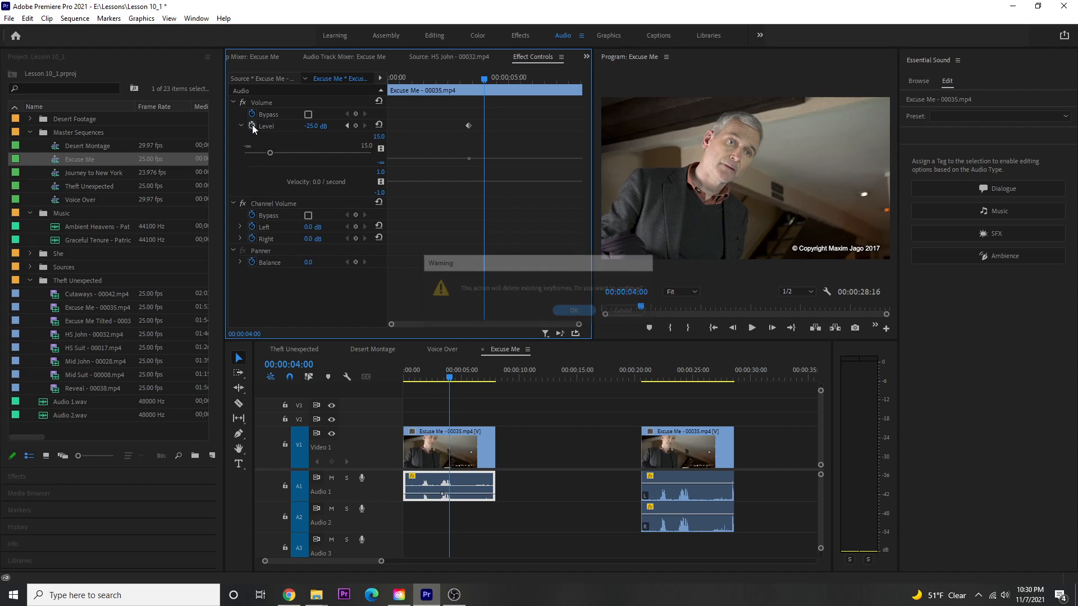
click(574, 313)
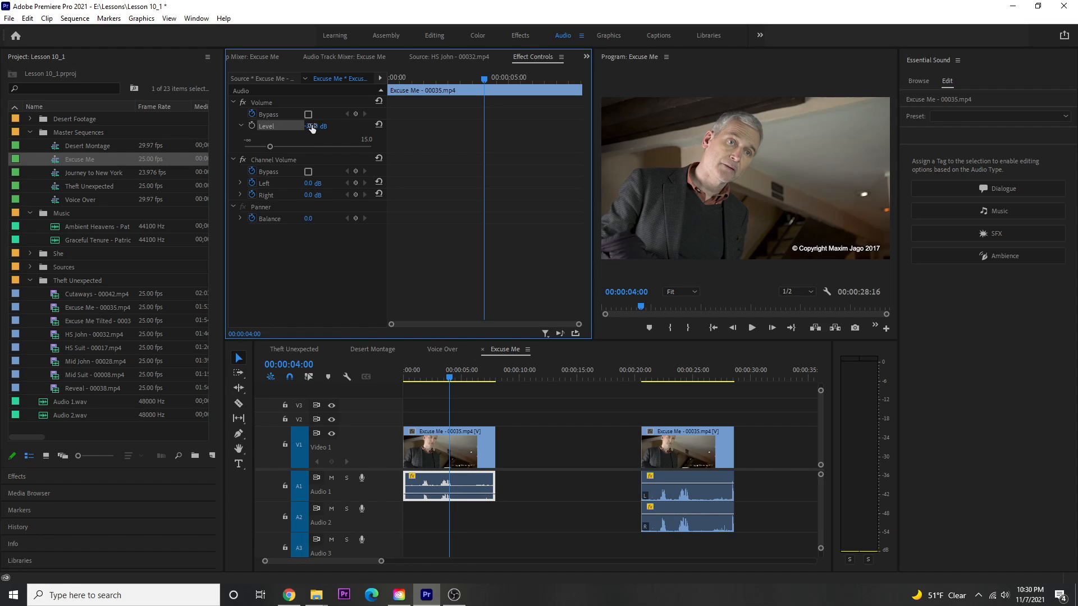
- Set the first clip's volume level to -25 dB and turn Level keyframing back on at 00:00:04:00
drag(310, 128, 300, 168)
click(319, 125)
text(-2)
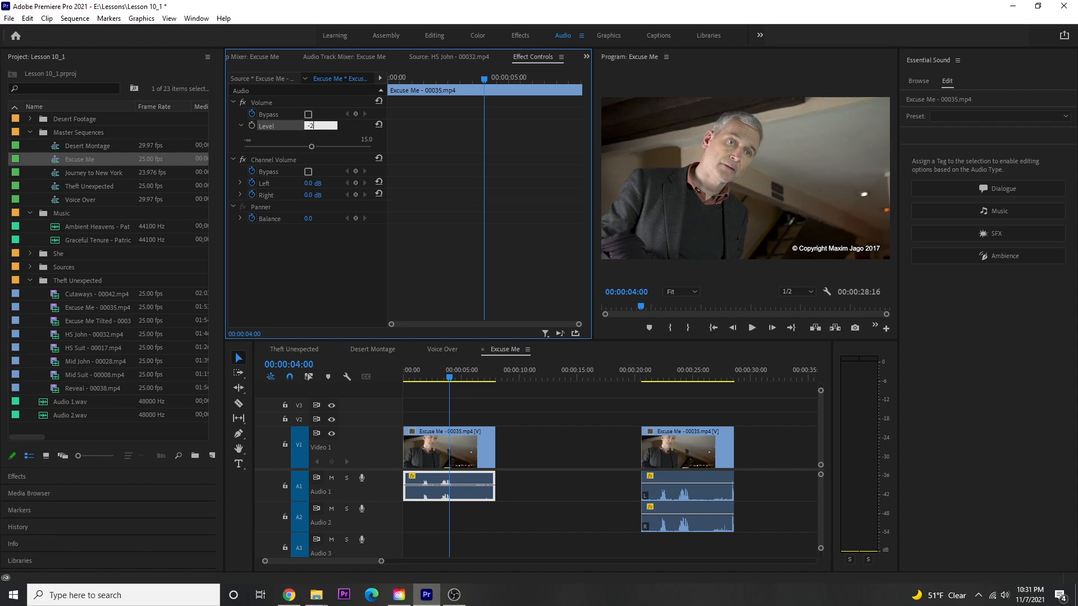
text(5)
key(Return)
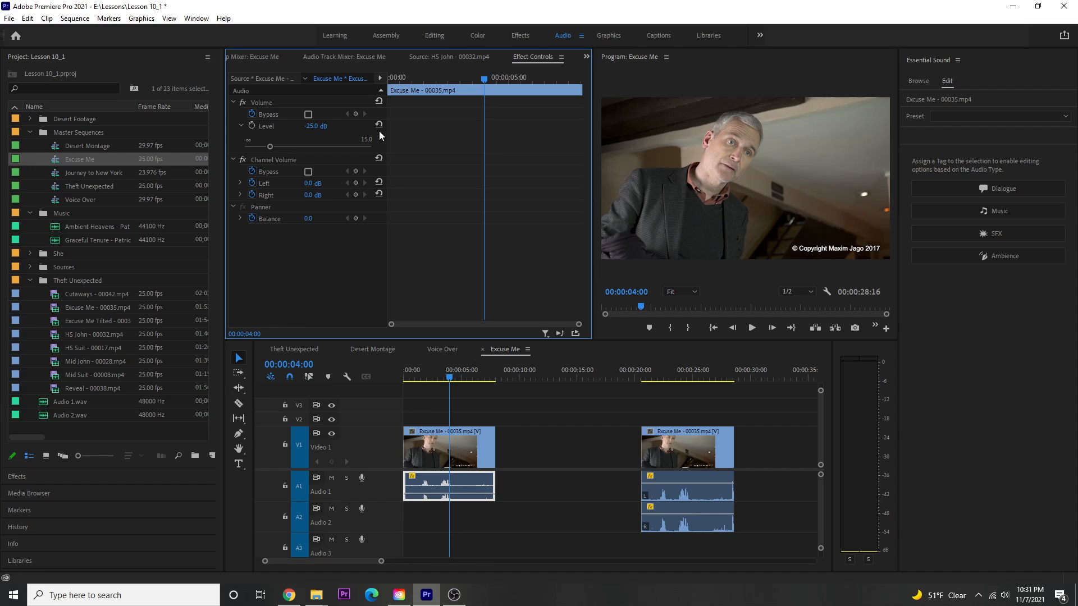
click(251, 124)
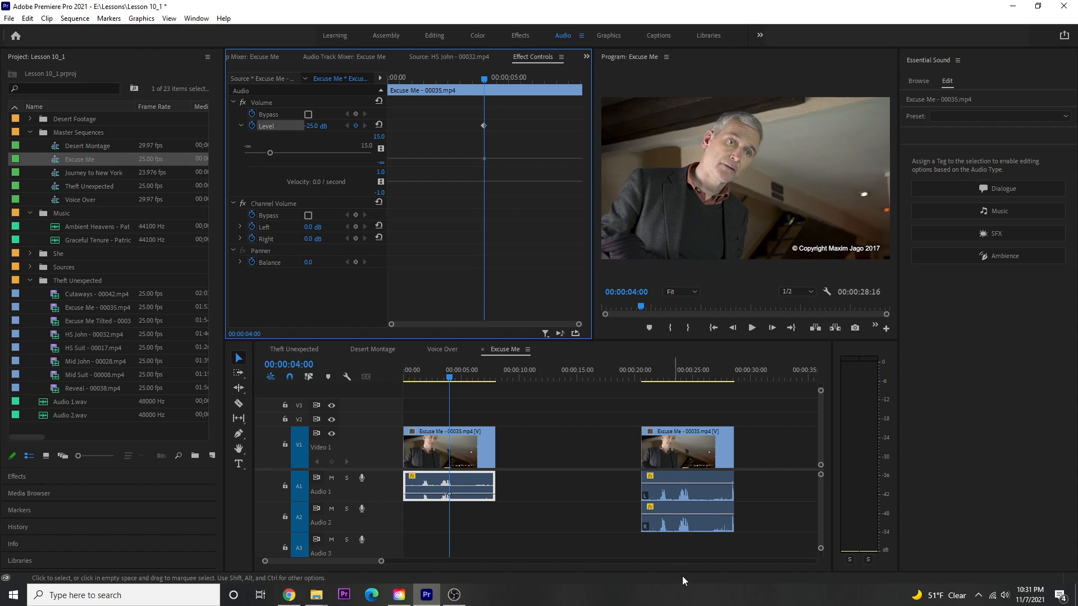
- Compare the first clip's audio effect controls with those of the second clip's separate audio on Audio 1 and Audio 2
click(683, 492)
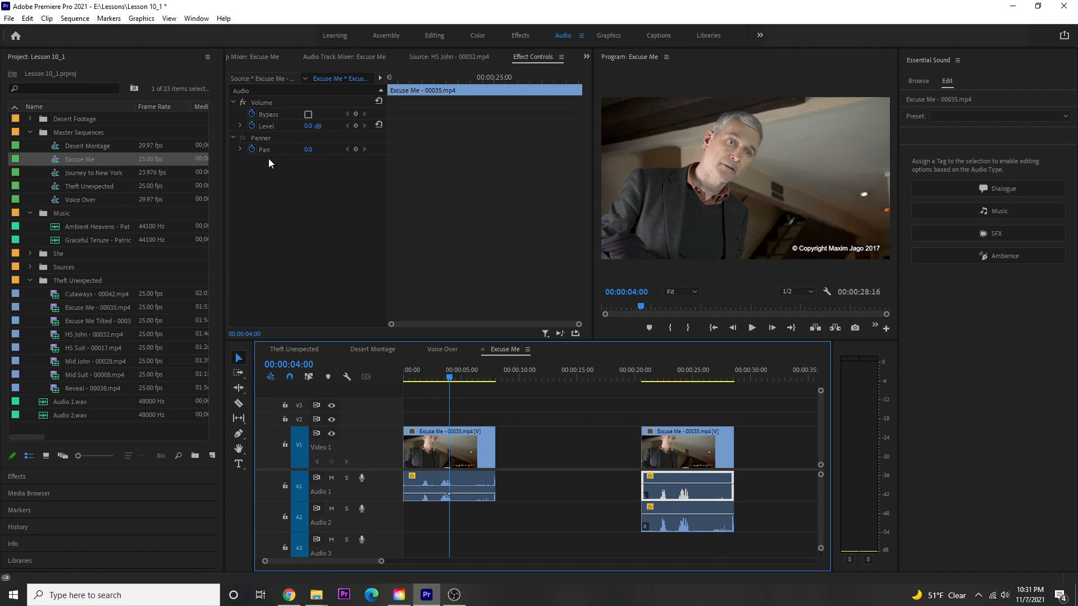
click(240, 127)
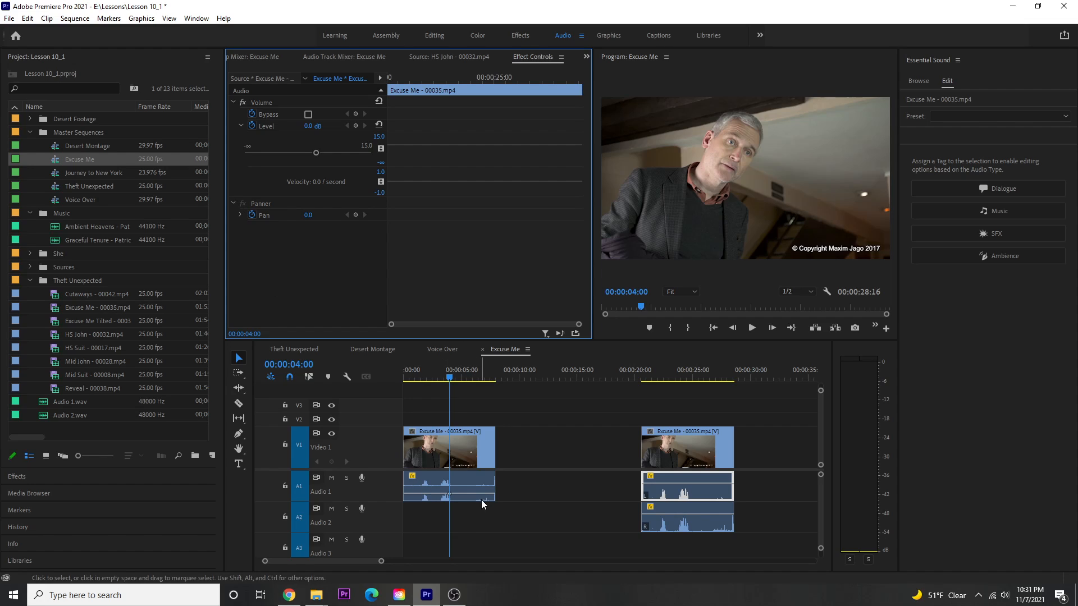
click(469, 476)
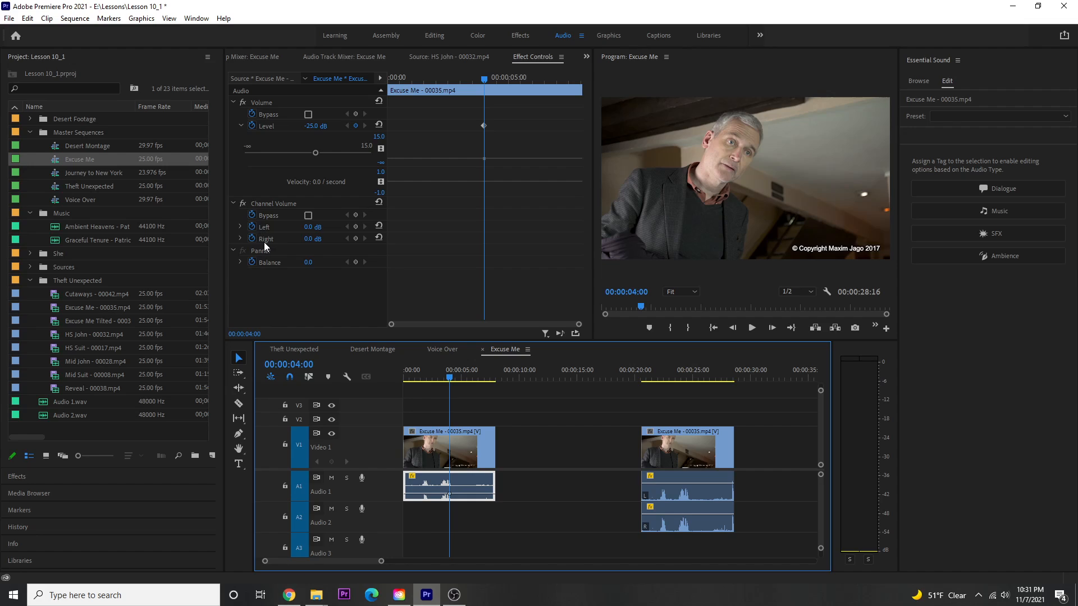
click(699, 490)
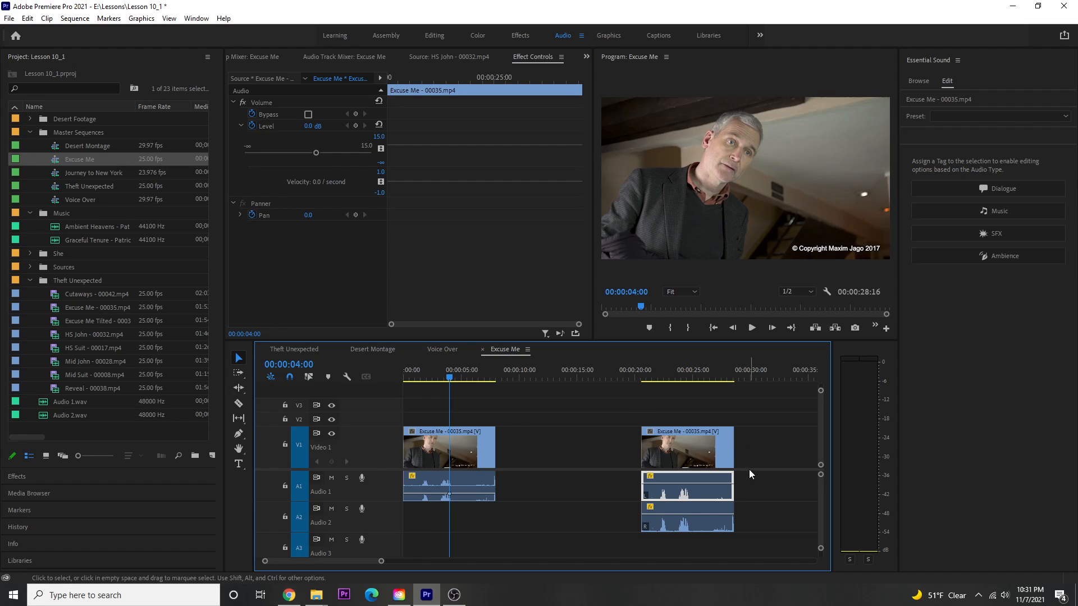
click(675, 523)
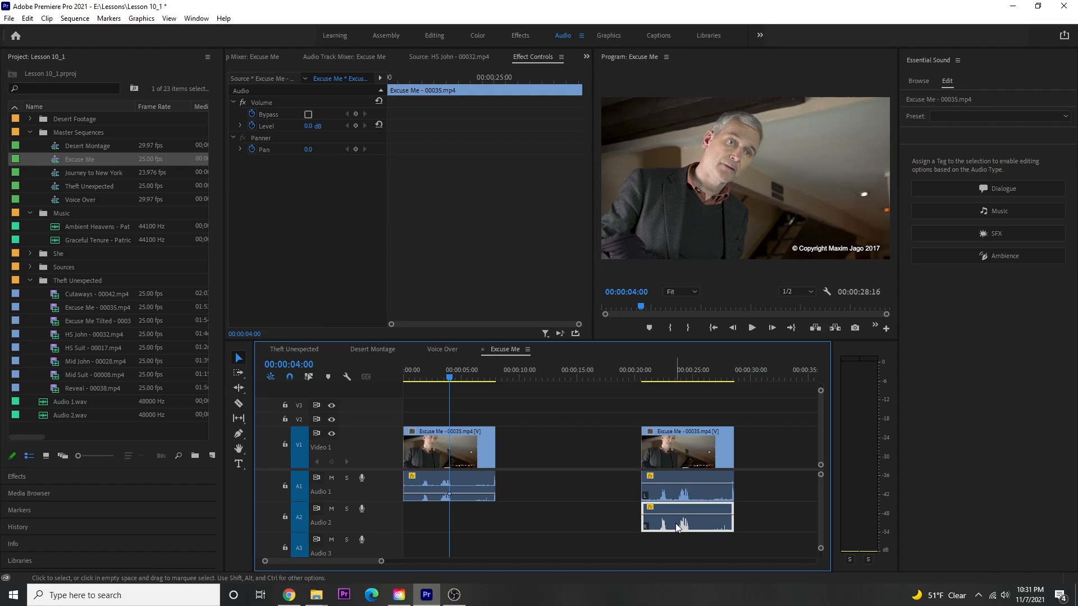
shift+click(675, 494)
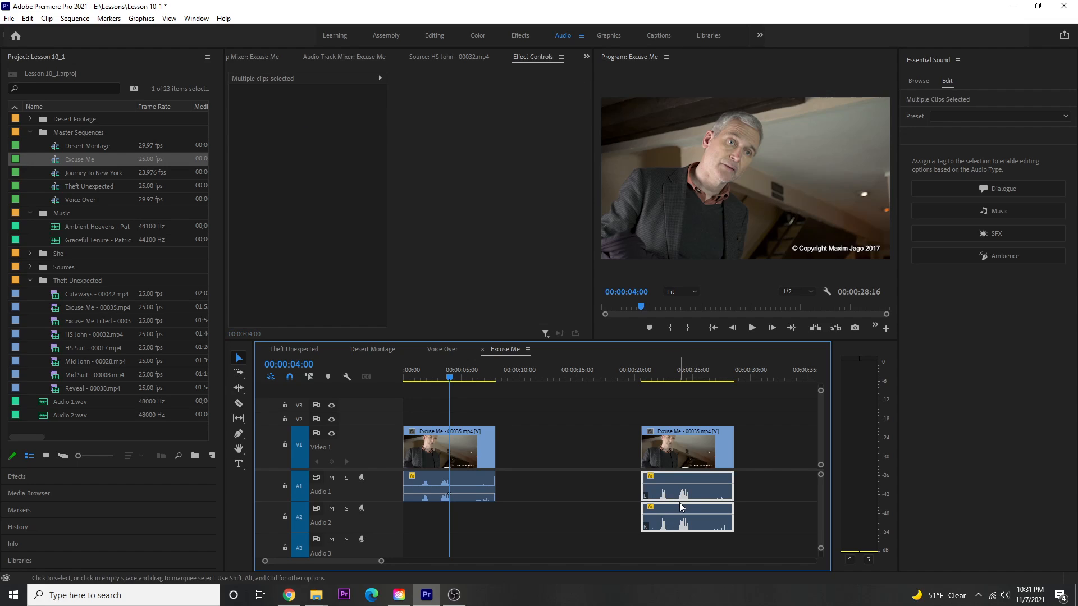
click(380, 78)
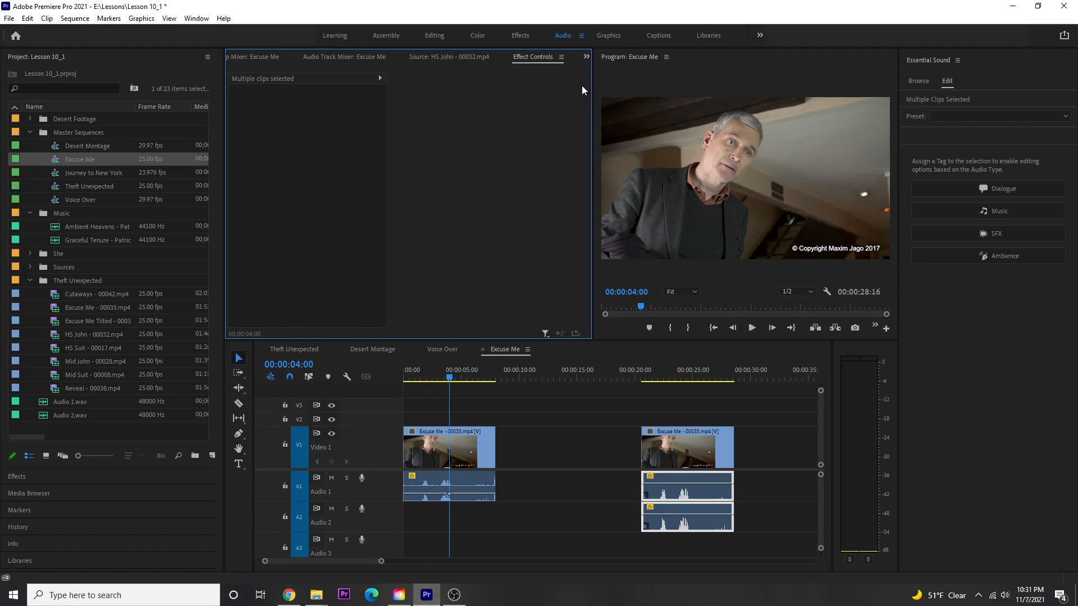
- Set the pan of the second clip's Audio 1 channel to -14 and of its Audio 2 channel to 7
click(621, 498)
click(669, 495)
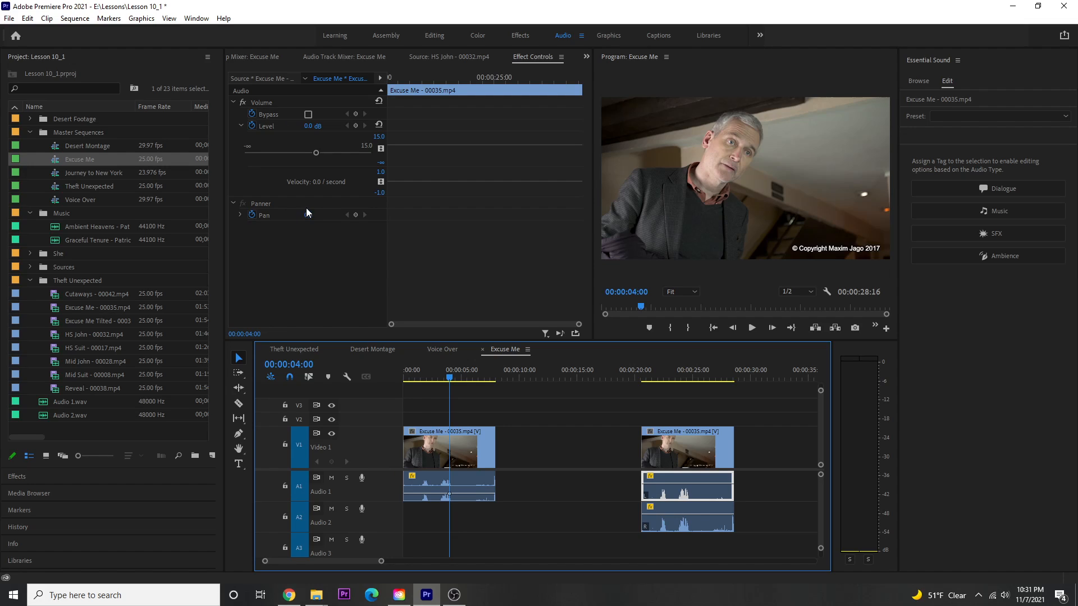
drag(310, 216, 302, 216)
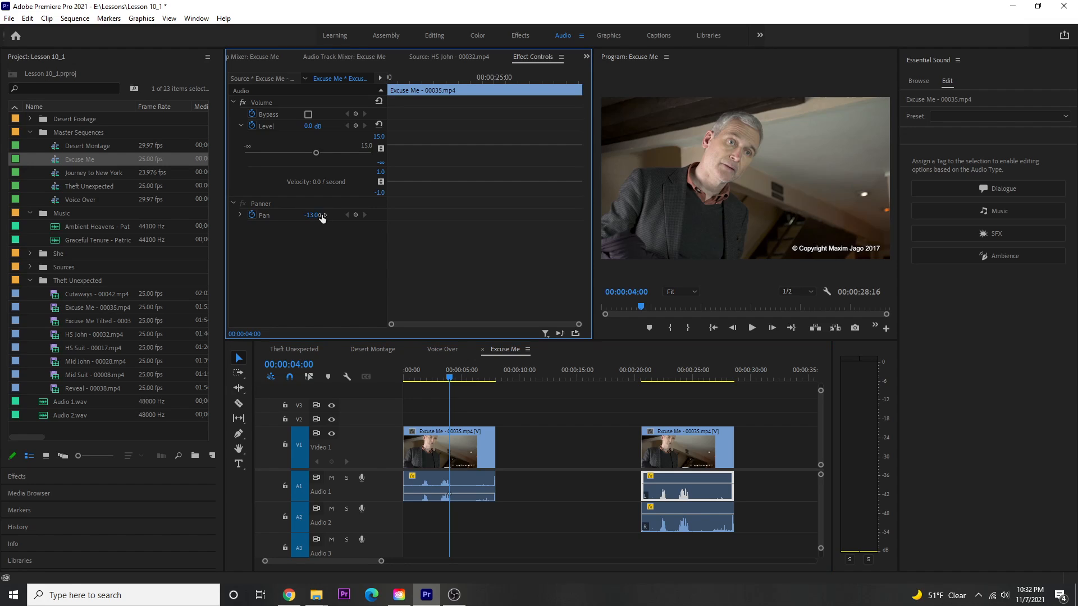
click(688, 524)
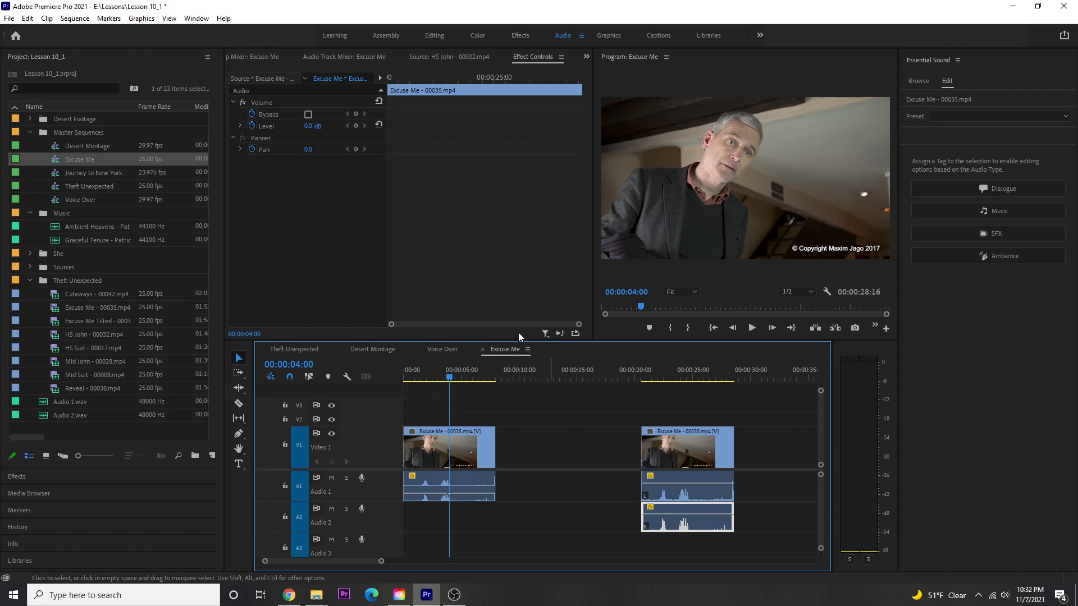
drag(308, 149, 310, 149)
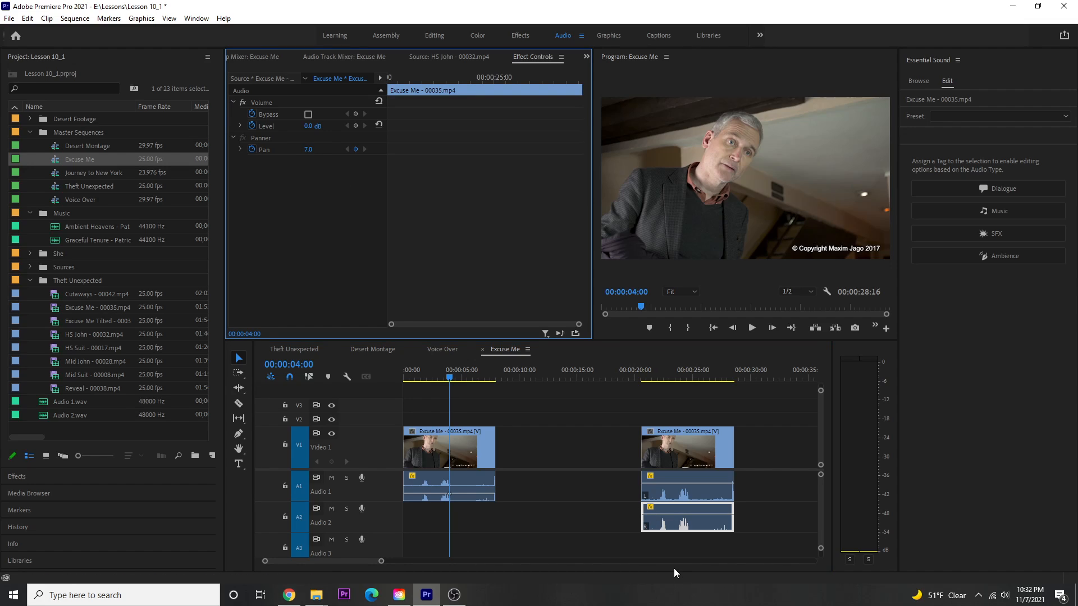
- Play the second clip from 00:00:21:06 to hear the panned audio
click(650, 376)
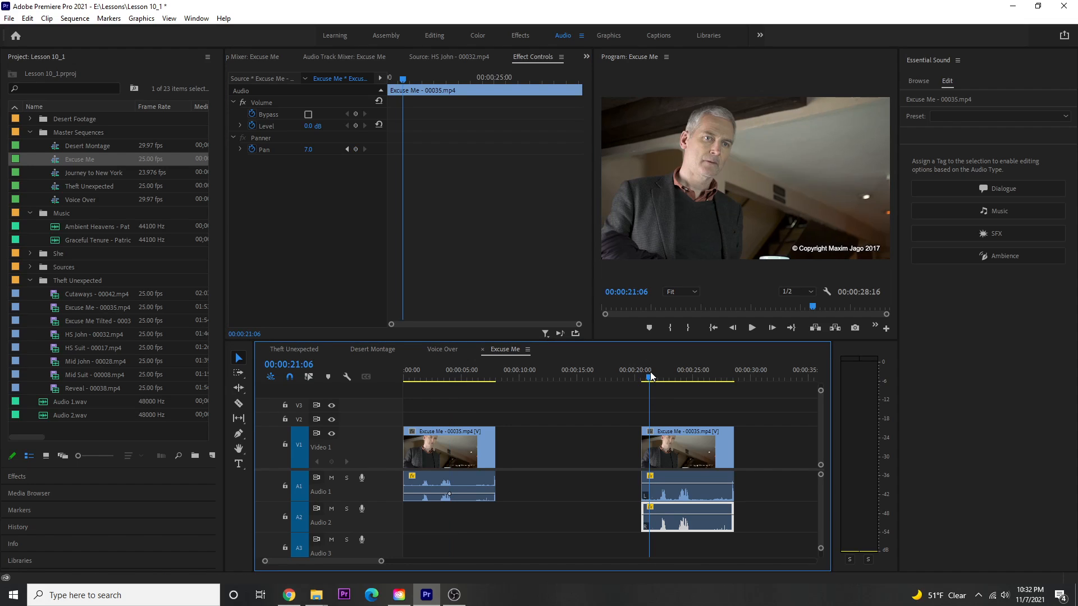
key(space)
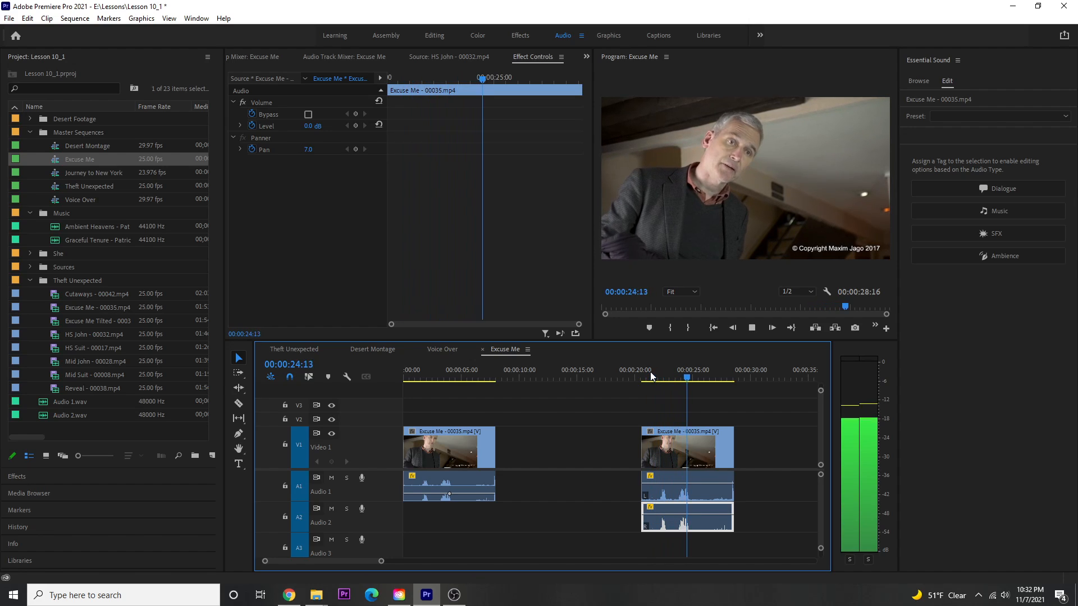
key(space)
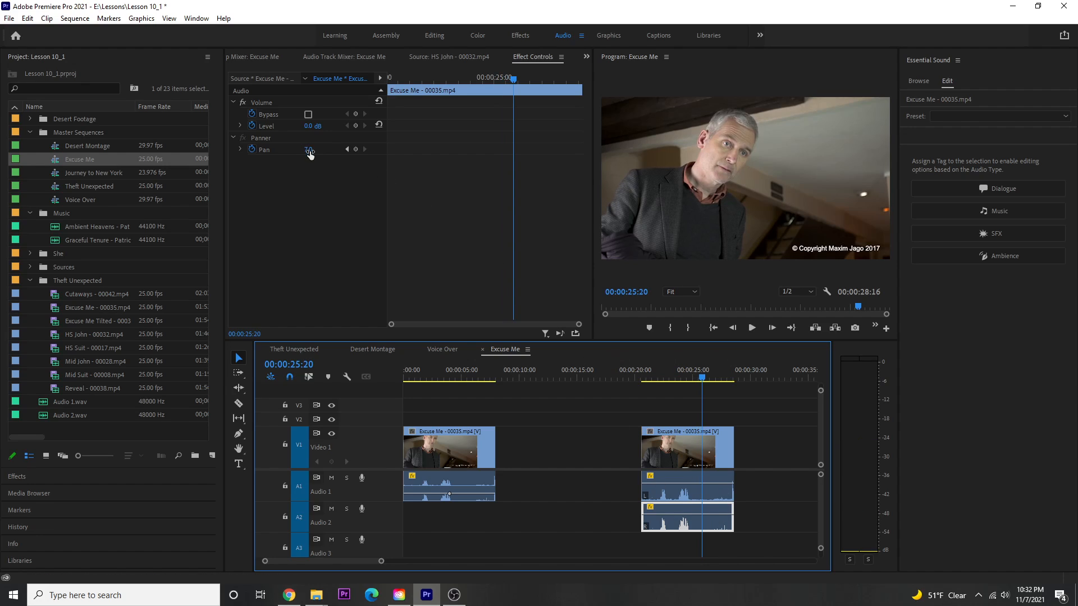
- At 00:00:25:20, set the pan of the second clip's Audio 2 channel to -32 and its Audio 1 channel to -33
mouse_move(309, 152)
mouse_down()
mouse_move(295, 152)
mouse_move(308, 149)
mouse_up()
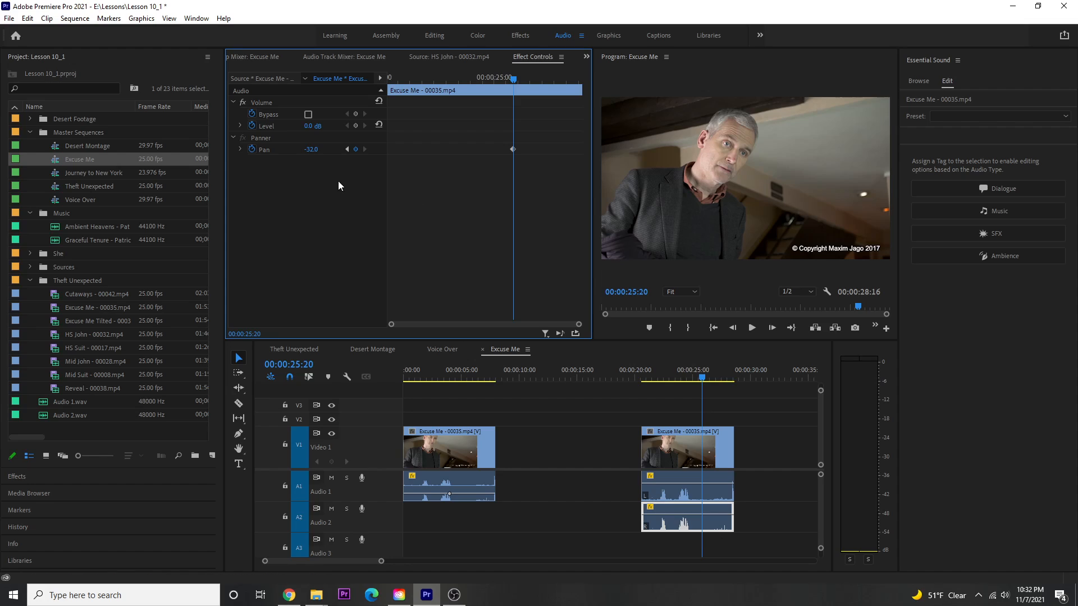
click(671, 494)
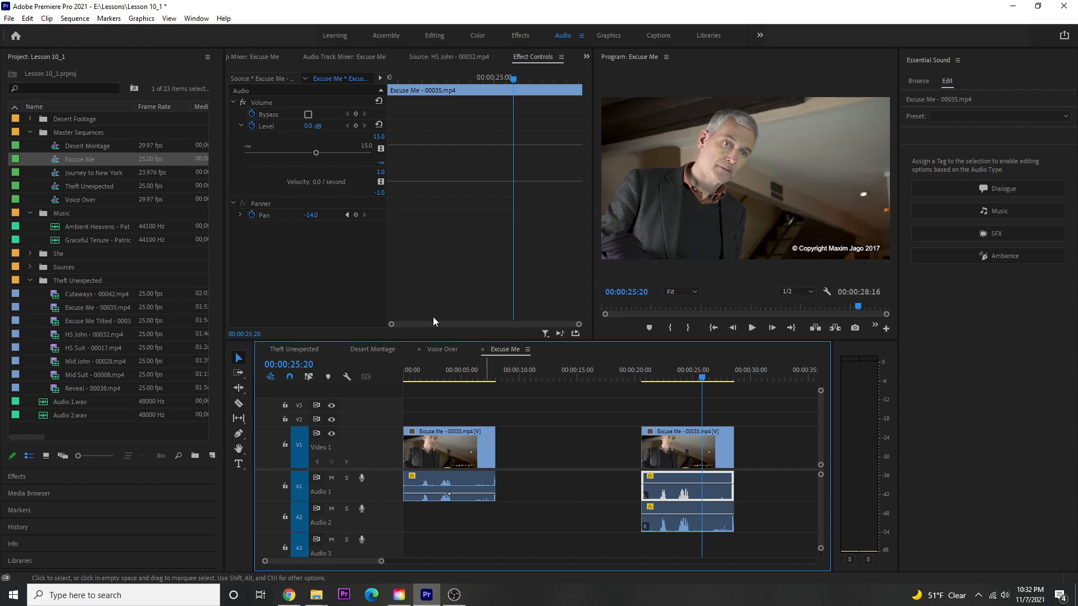
drag(312, 218, 319, 216)
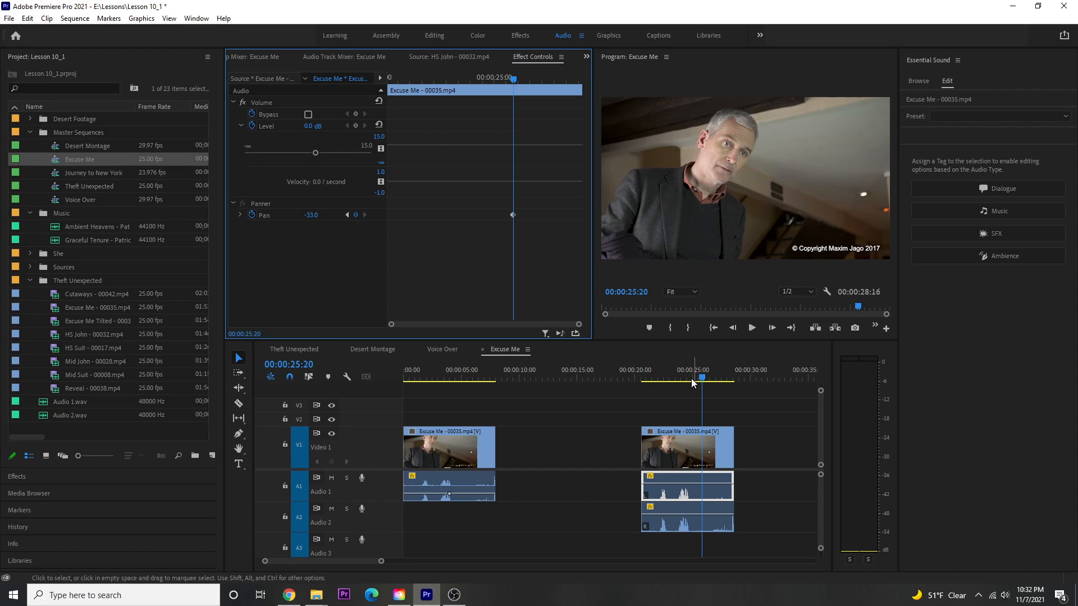
- Play the second clip from 00:00:21:11 to hear the changed pan settings
click(652, 374)
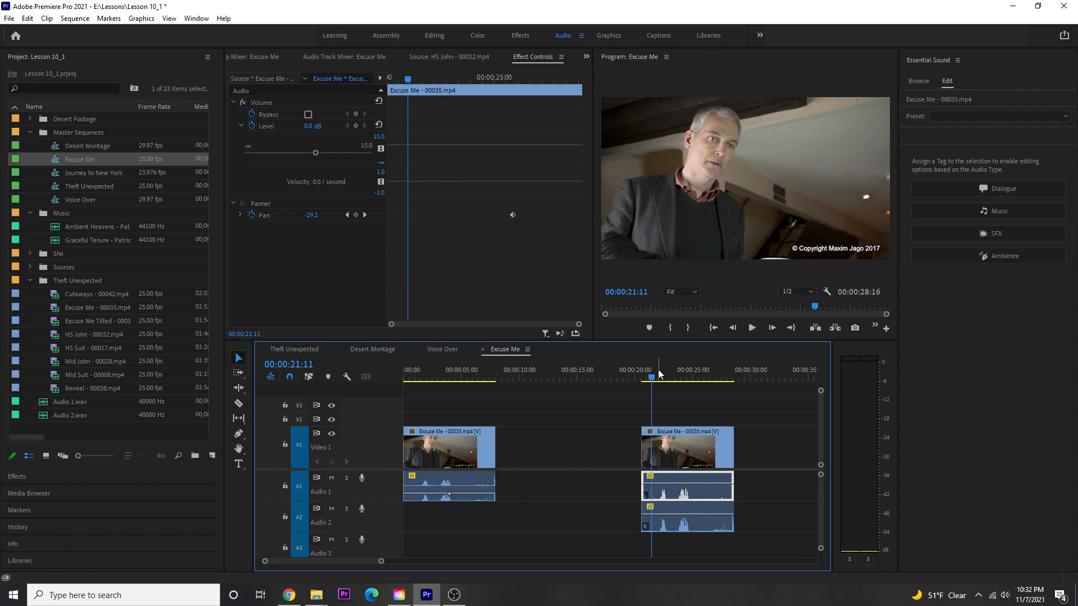
key(space)
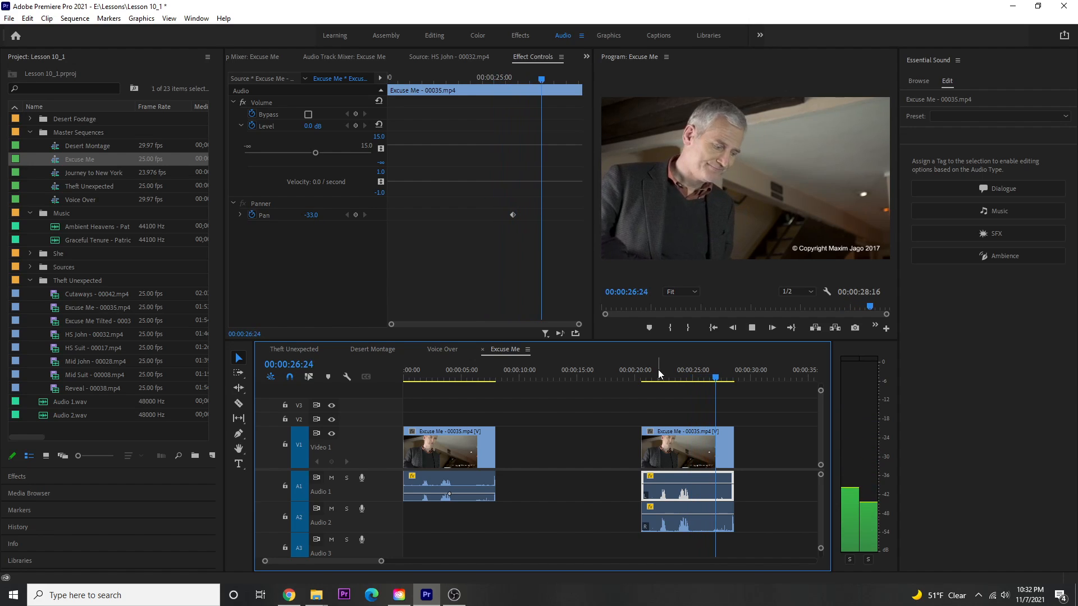
key(space)
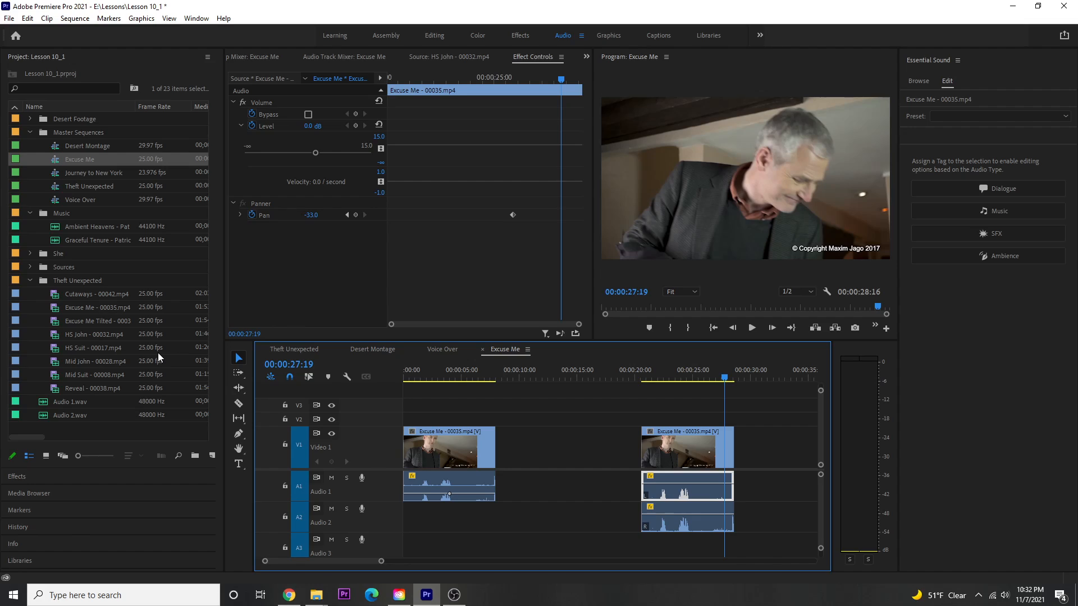